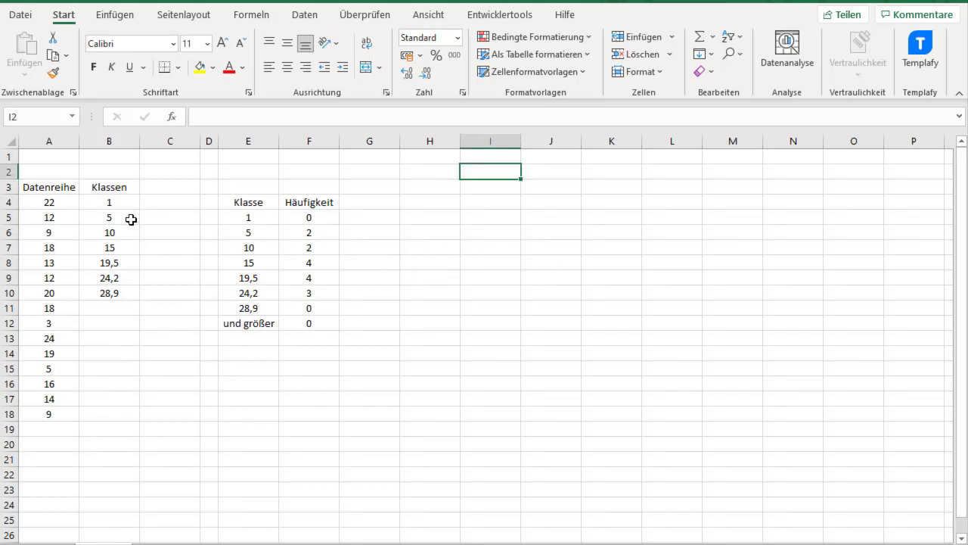
Point out the Datenreihe, Klassen and Klasse frequency table header cells
left_click(58, 188)
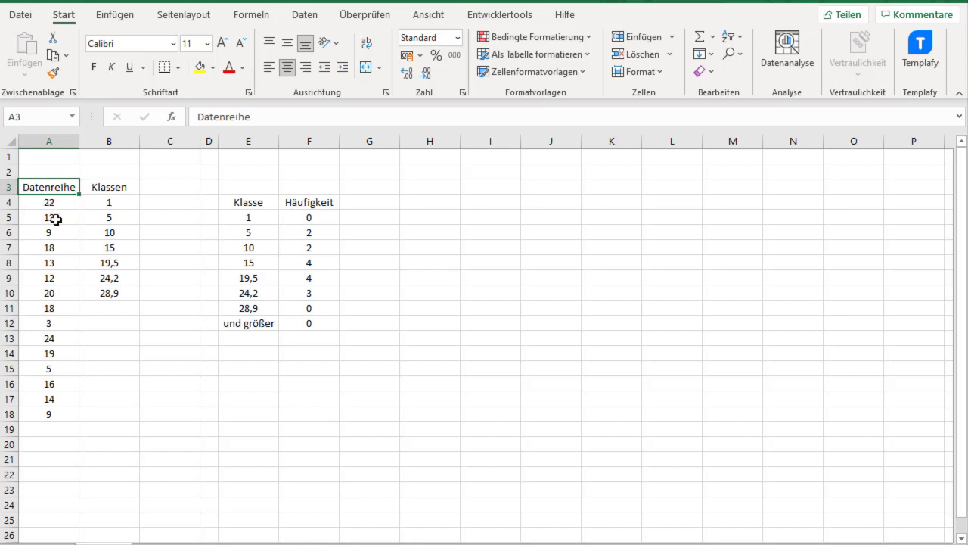
left_click(95, 189)
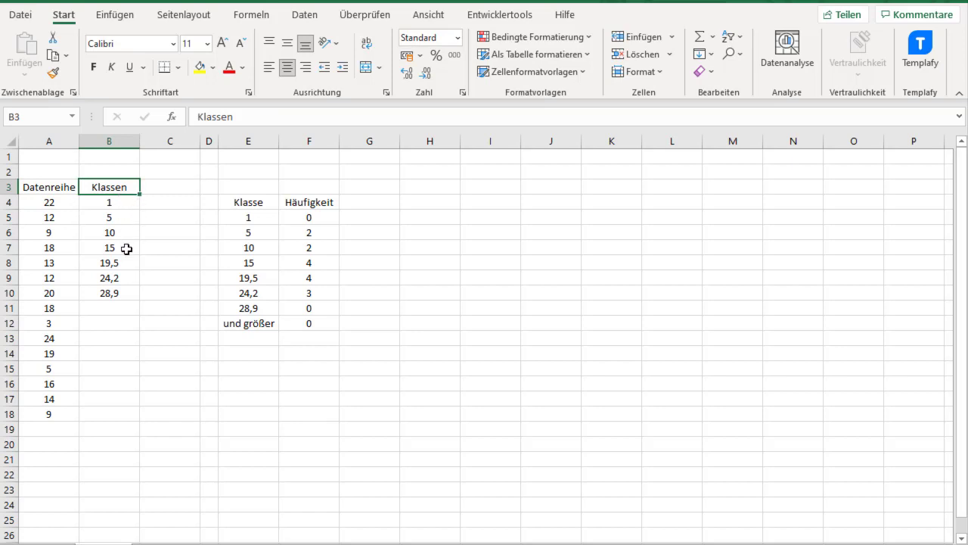
left_click(266, 205)
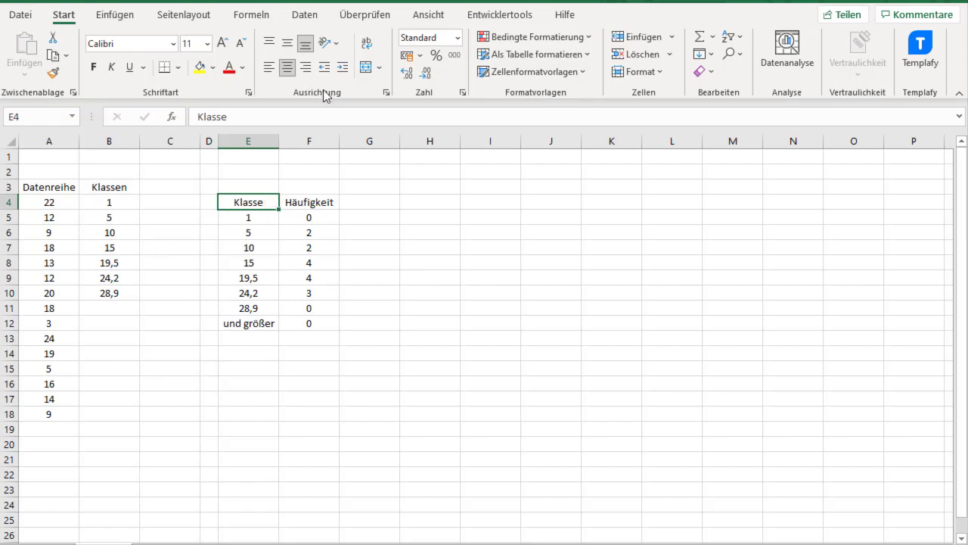
left_click(429, 41)
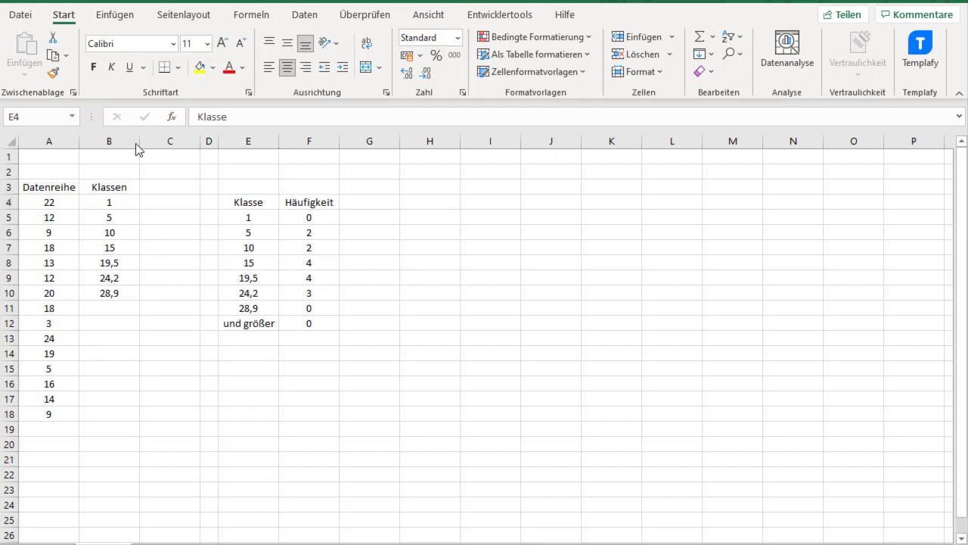
Choose the Histogramm tool from Daten > Datenanalyse
left_click(296, 21)
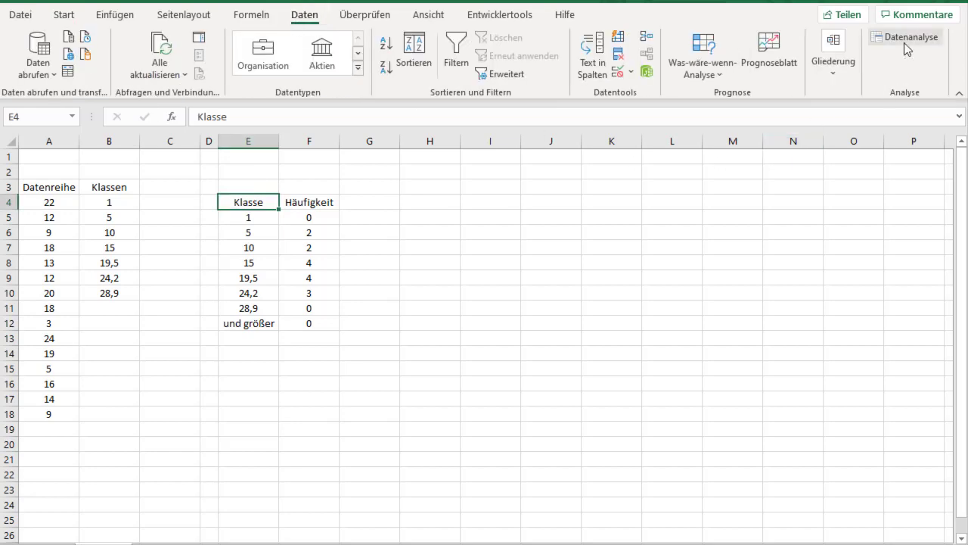
left_click(908, 42)
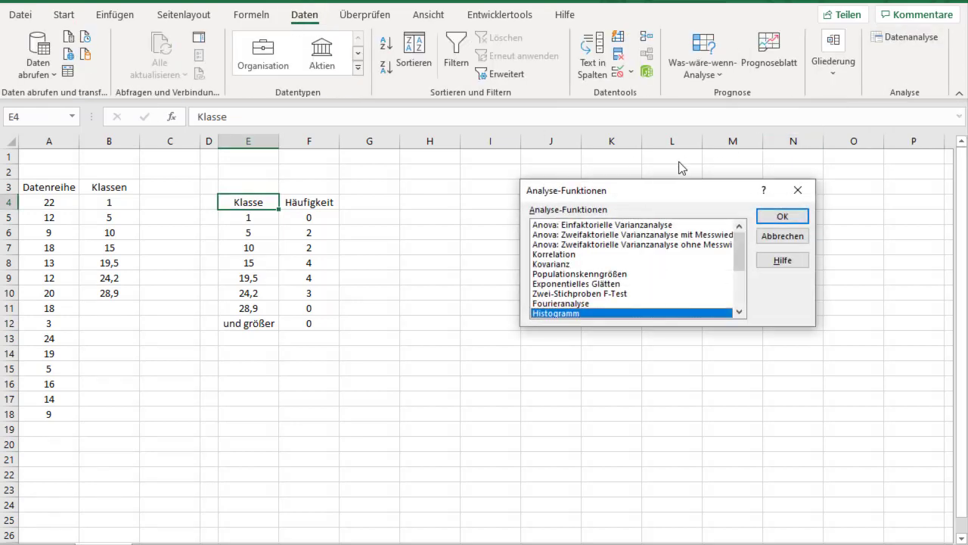
left_click_drag(671, 193, 592, 180)
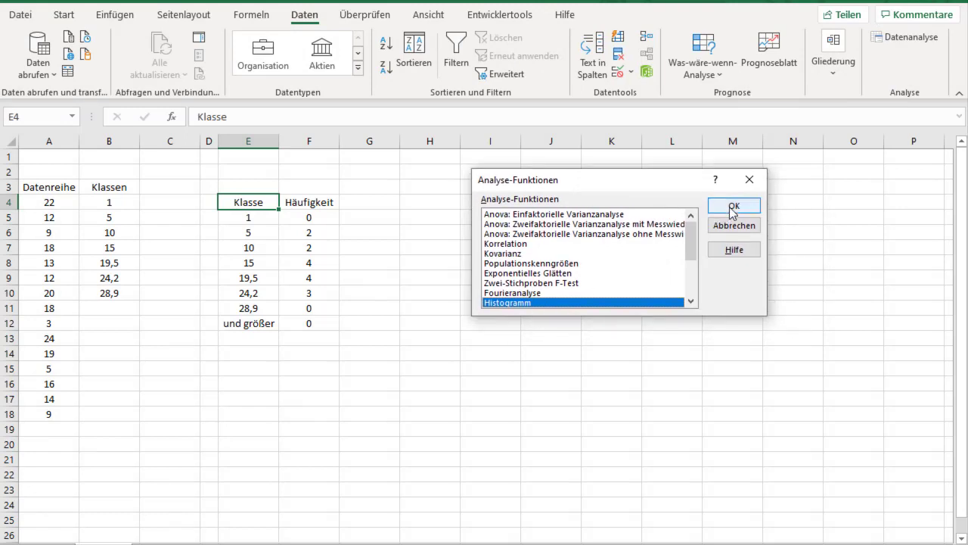
left_click(730, 206)
Set input range A3:A18, class range B3:B10, labels on and output at H4
left_click(679, 178)
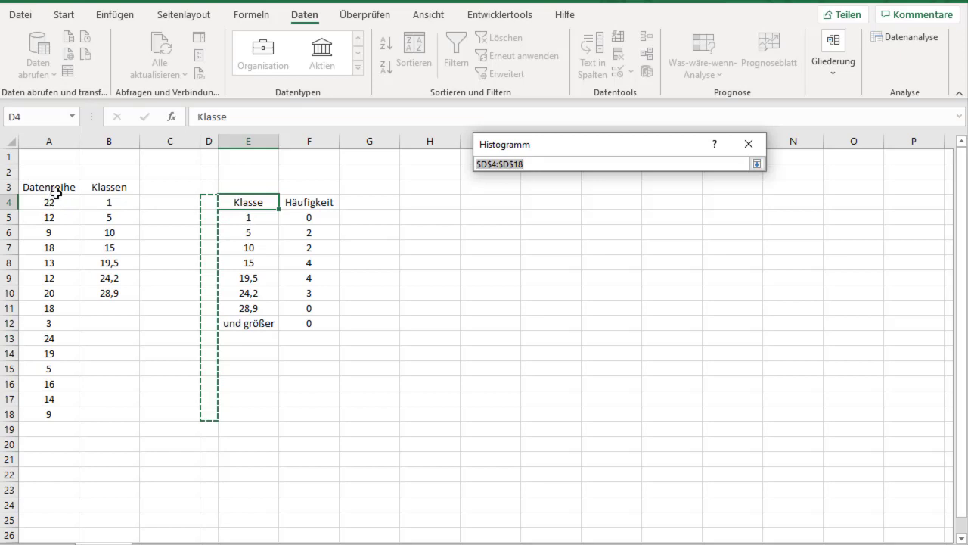
left_click_drag(56, 189, 21, 414)
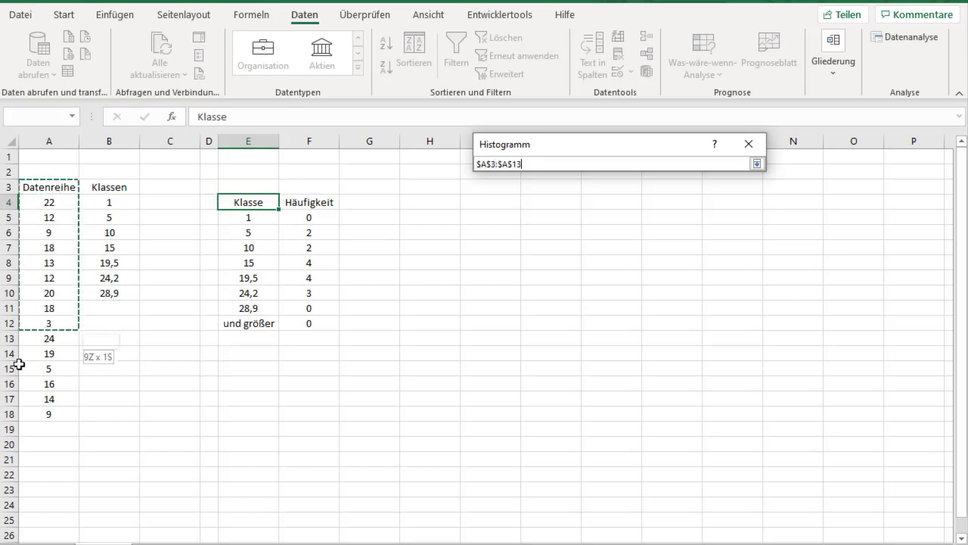
left_click(755, 164)
left_click(689, 202)
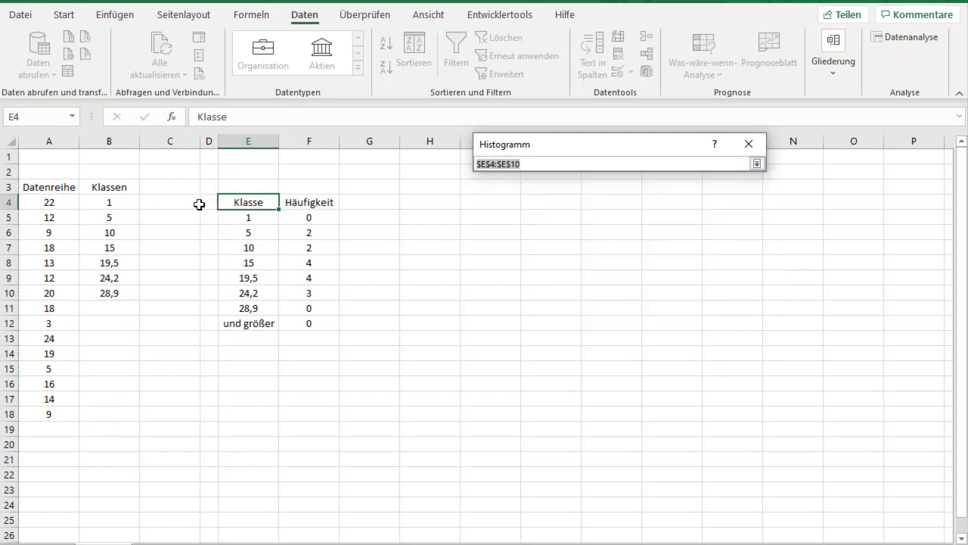
left_click_drag(112, 189, 110, 293)
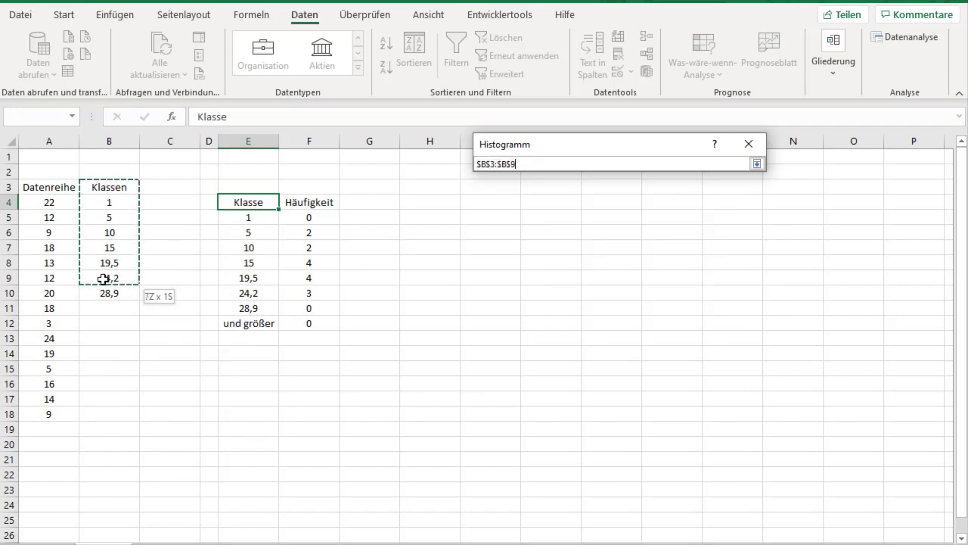
left_click(757, 163)
left_click(545, 218)
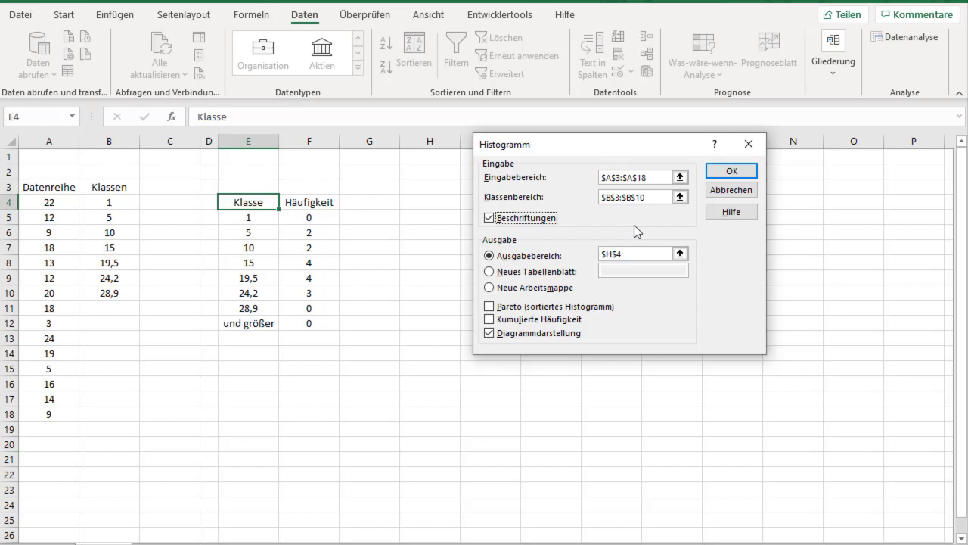
left_click(642, 253)
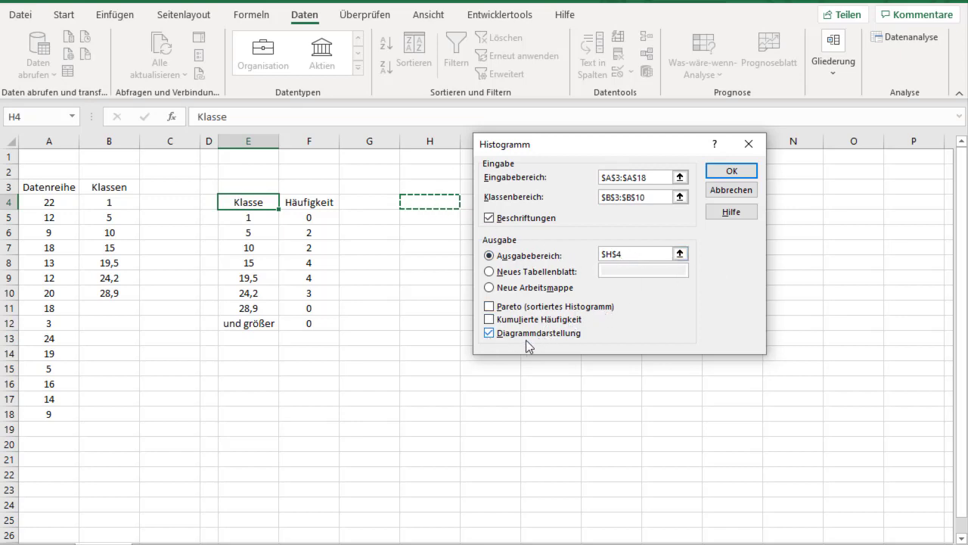
Run Histogramm, then move its chart over columns D–J and stretch it to row 19
left_click(723, 172)
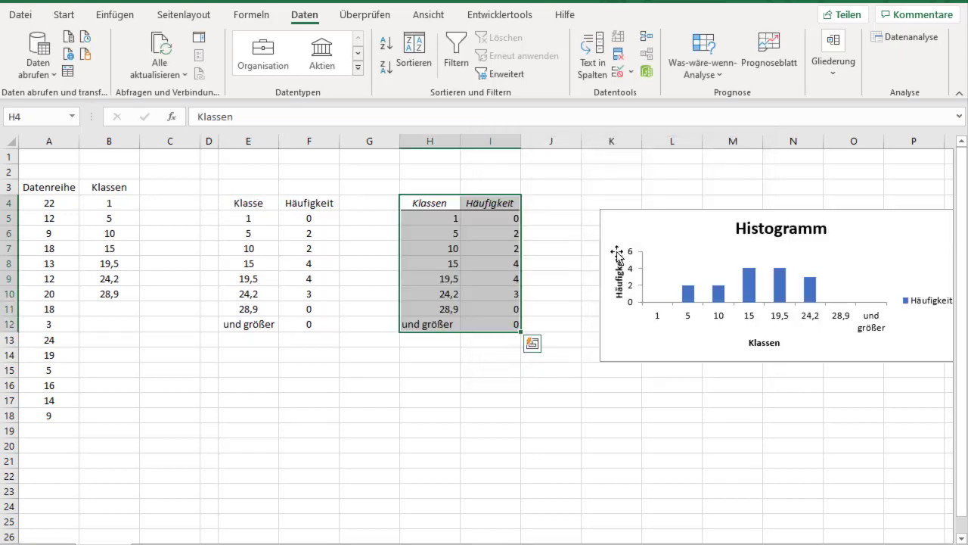
left_click(647, 353)
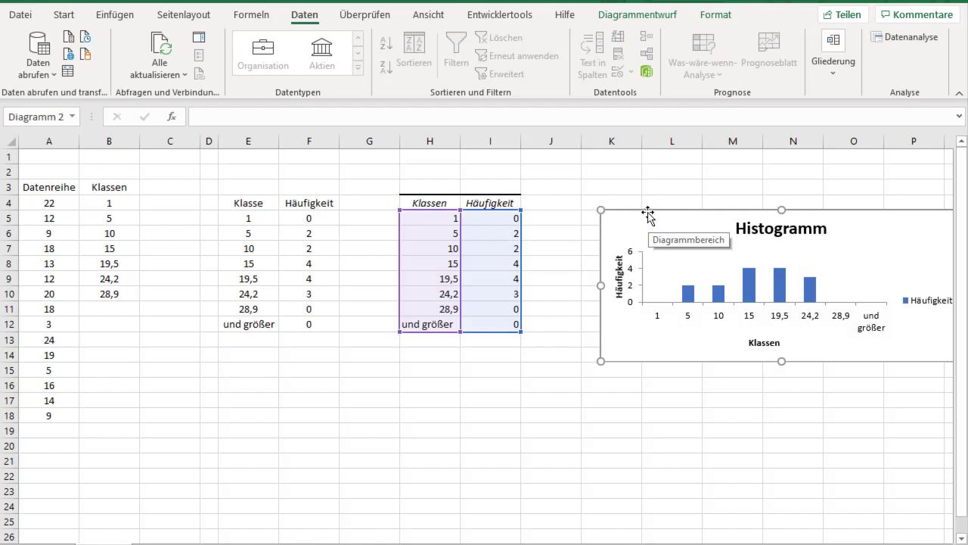
left_click_drag(648, 219, 263, 183)
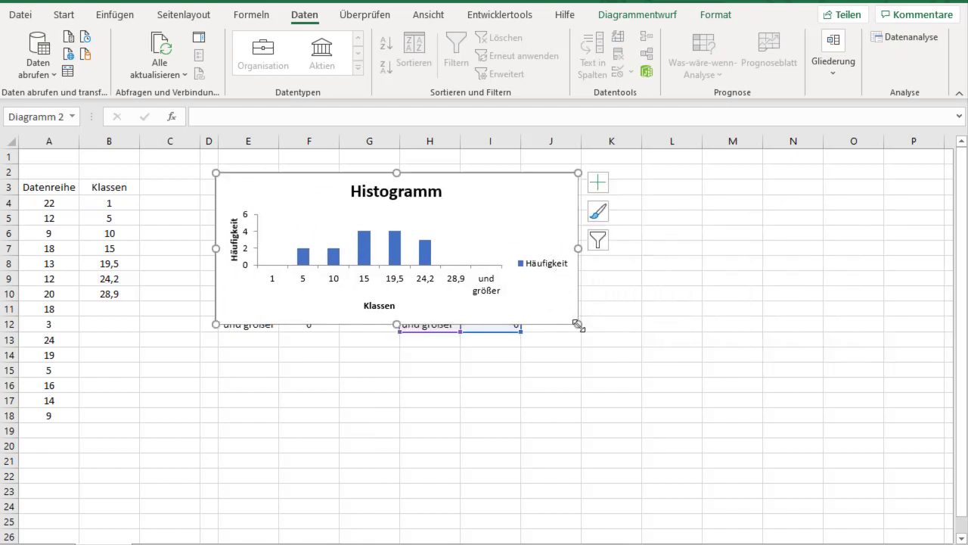
mouse_move(578, 324)
left_mouse_down()
mouse_move(664, 441)
mouse_move(623, 472)
left_mouse_up()
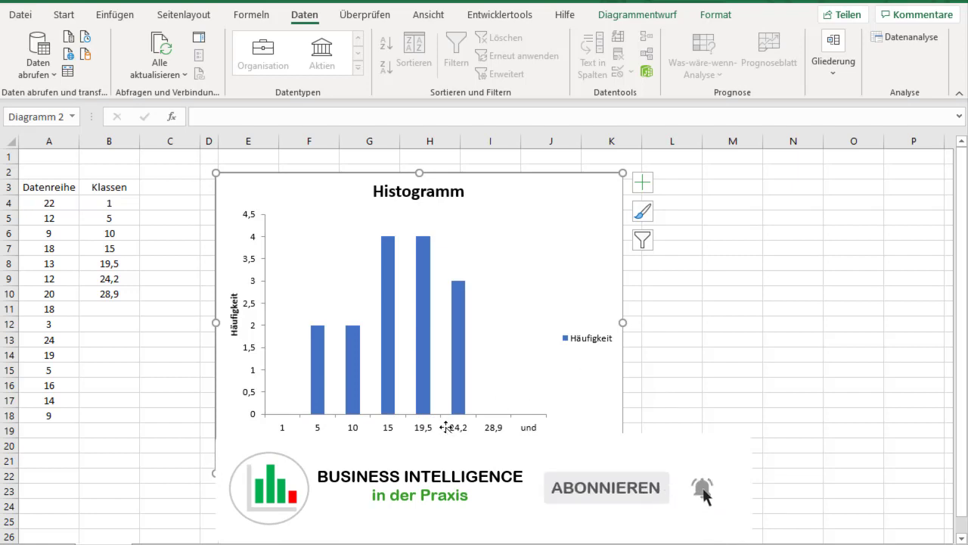
Open Achse formatieren for the Klassen axis, expanding Achsenoptionen and Teilstriche
double_click(447, 428)
left_click(389, 429)
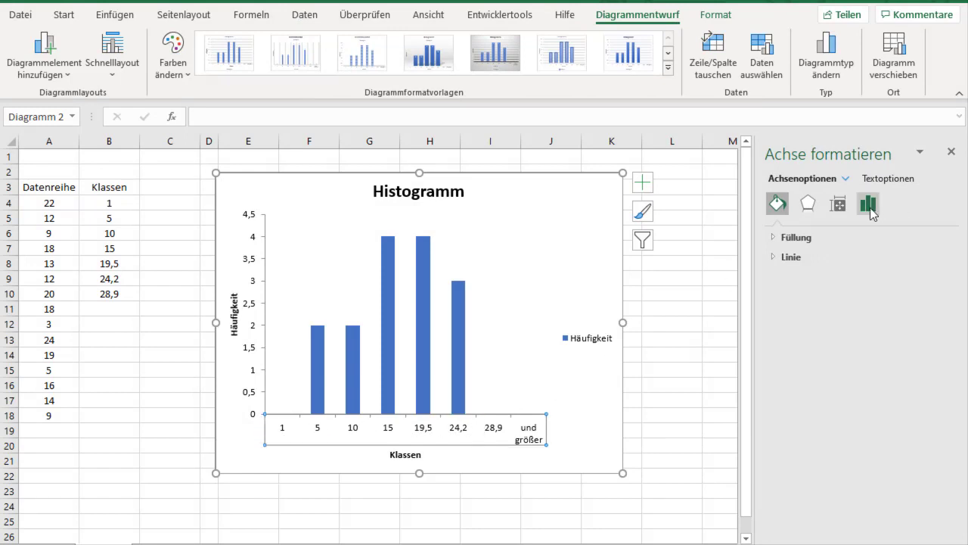
left_click(870, 206)
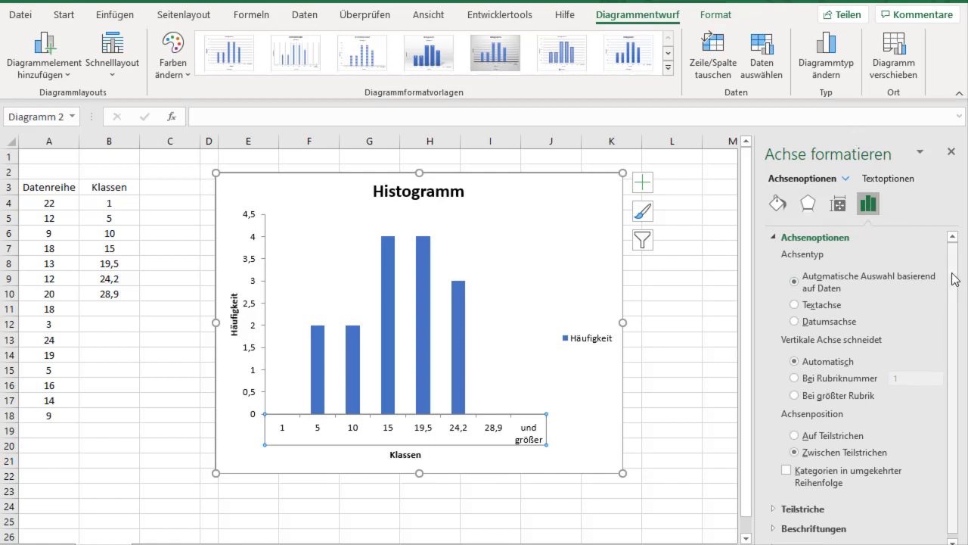
left_click_drag(955, 280, 955, 300)
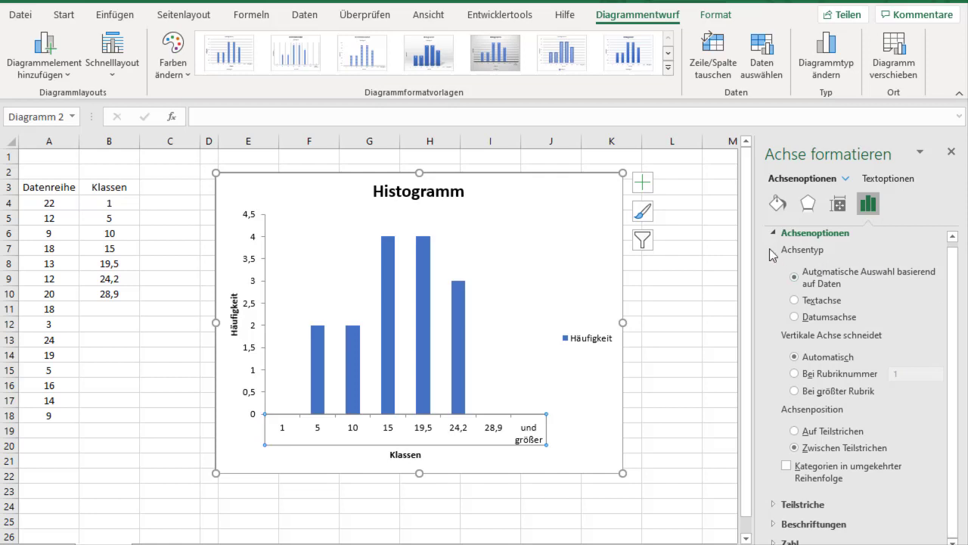
left_click(831, 235)
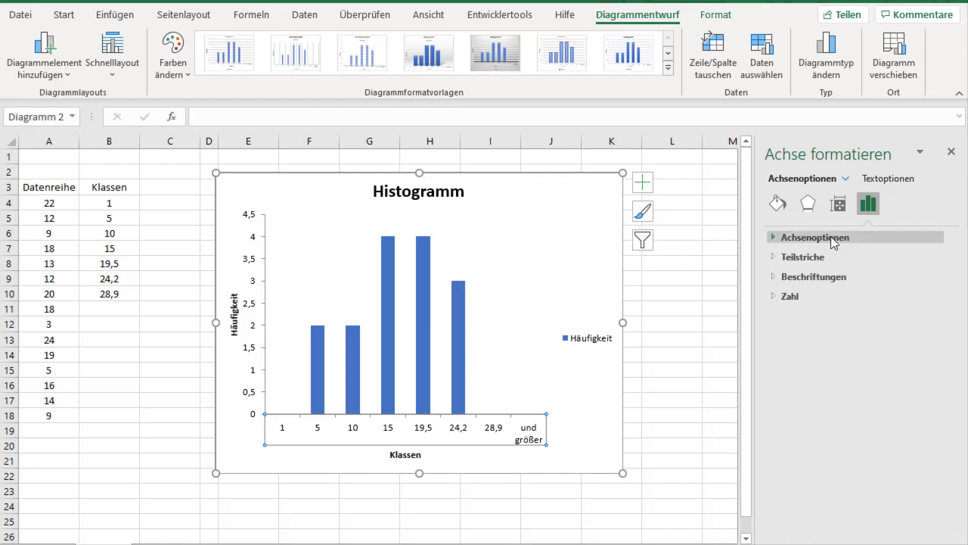
left_click(775, 258)
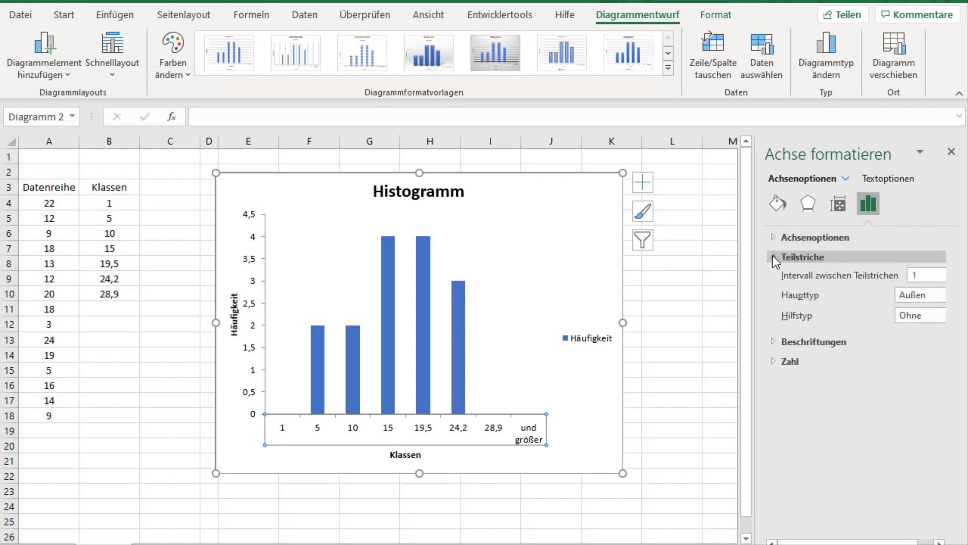
left_click(777, 237)
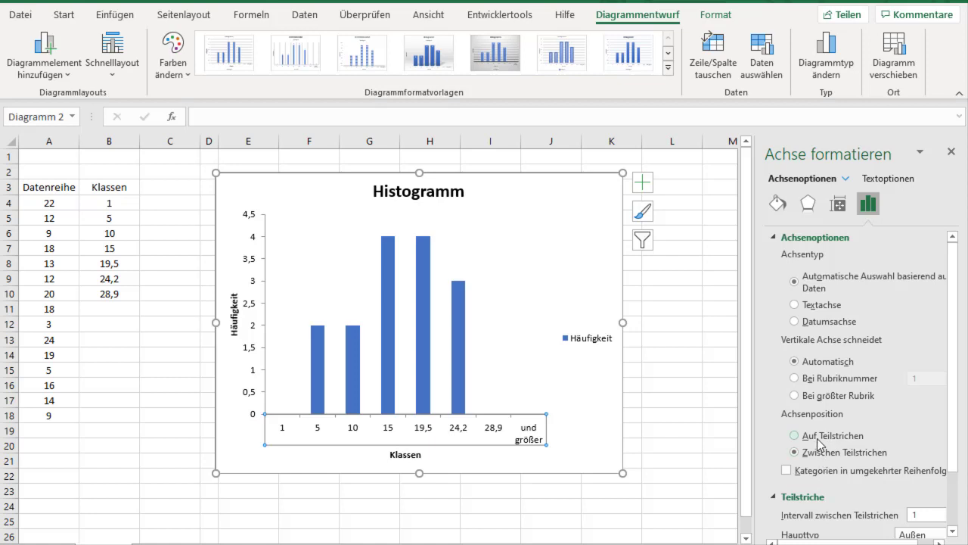
left_click(821, 443)
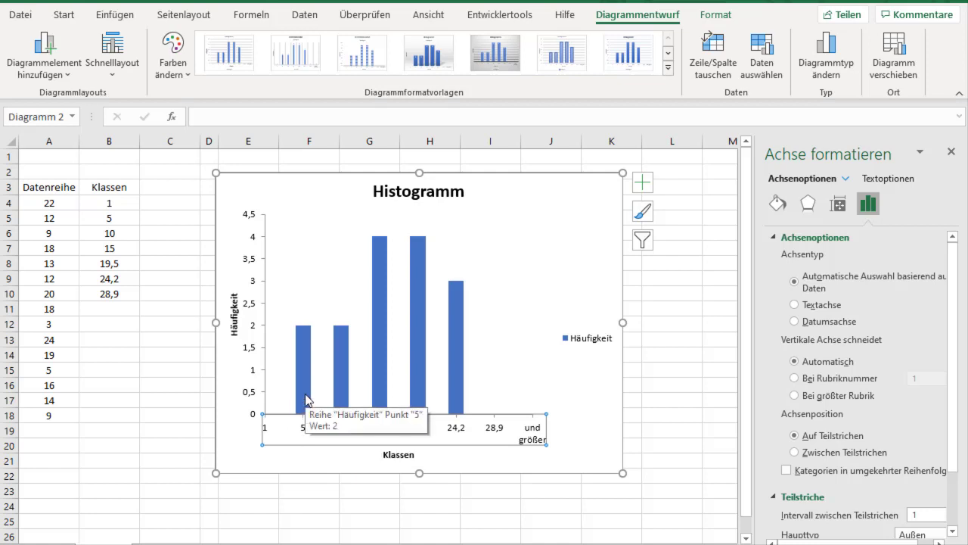
left_click(882, 456)
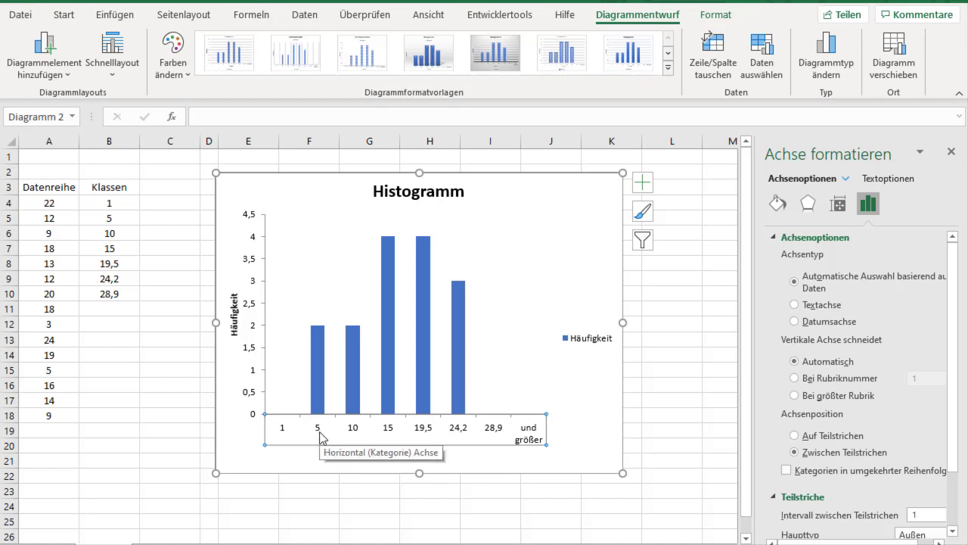
Apply Linksbündig alignment from the Start tab to the Klassen axis labels
left_click(64, 15)
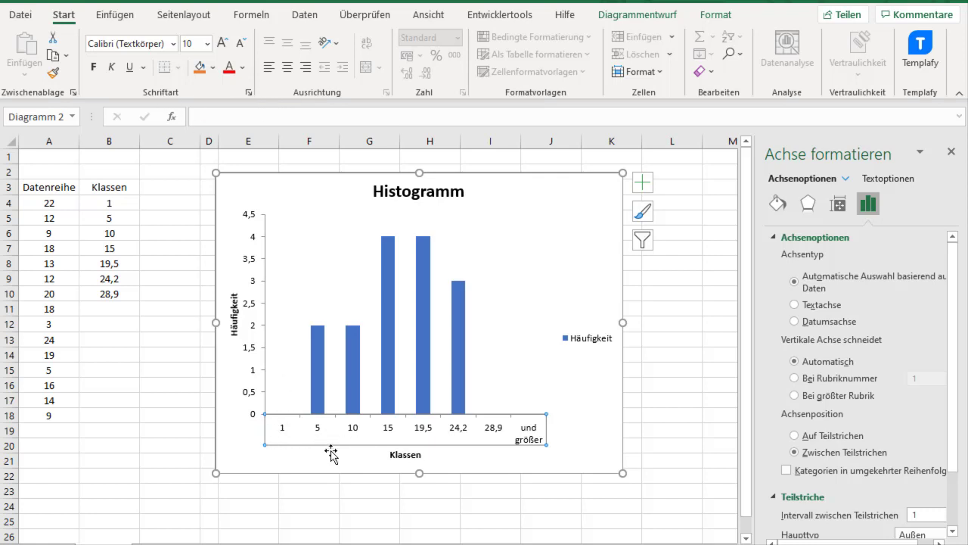
left_click(270, 69)
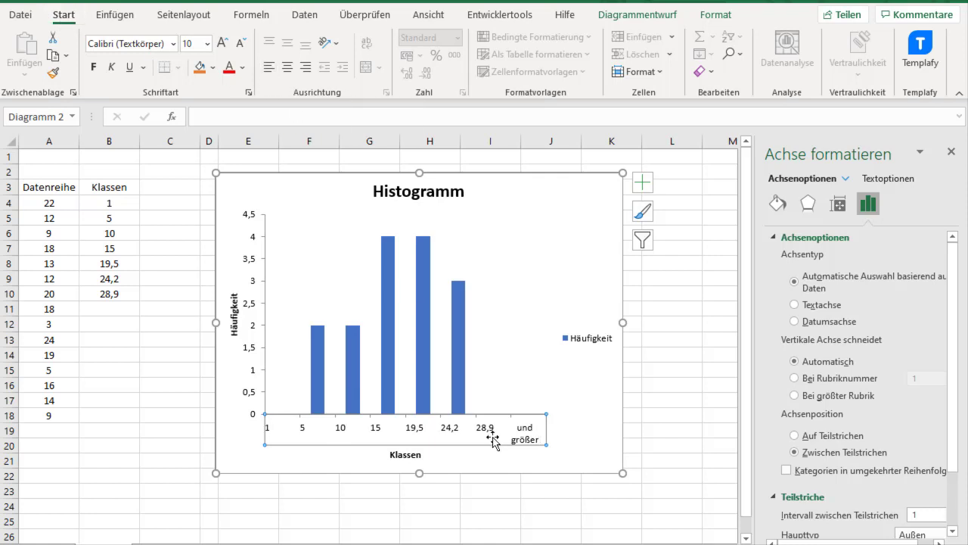